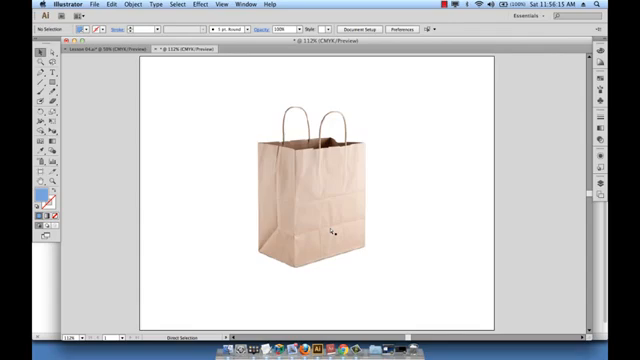
Step: View the bag reference document at 100% actual size (Cmd+1)
{"action": "key", "text": "super+1"}
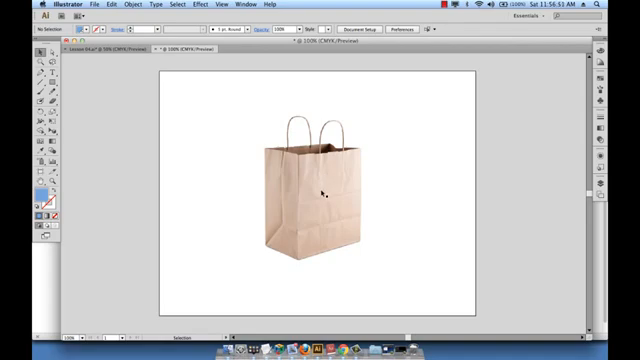
Step: Scale the bag photo down to a thumbnail and park it outside the artboard's top-left corner
{"action": "left_click_drag", "start_coordinate": [311, 197], "coordinate": [261, 185]}
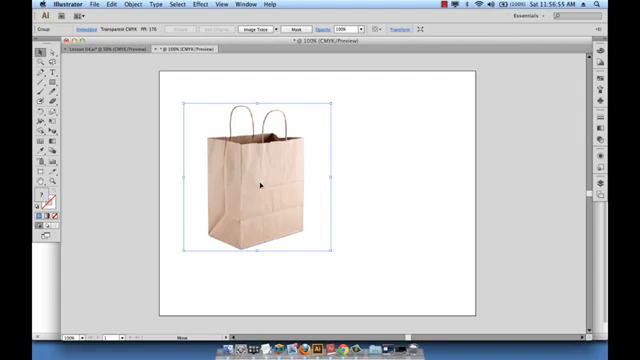
{"action": "left_click_drag", "start_coordinate": [261, 185], "coordinate": [170, 167]}
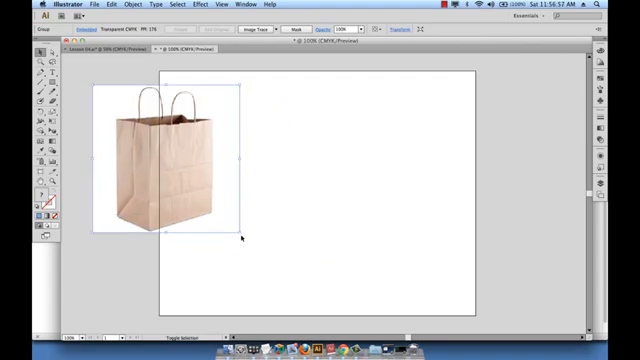
{"action": "left_click_drag", "start_coordinate": [239, 231], "coordinate": [196, 211]}
{"action": "left_click_drag", "start_coordinate": [171, 160], "coordinate": [125, 101]}
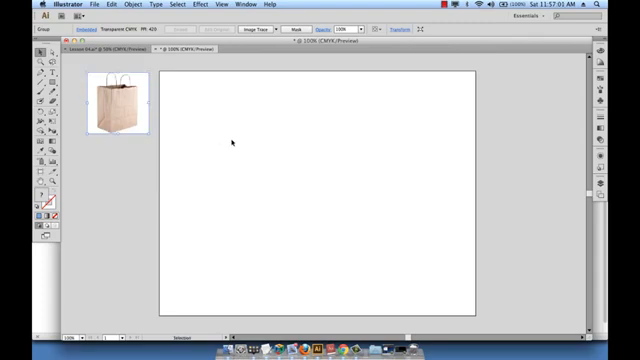
{"action": "left_click", "coordinate": [235, 143]}
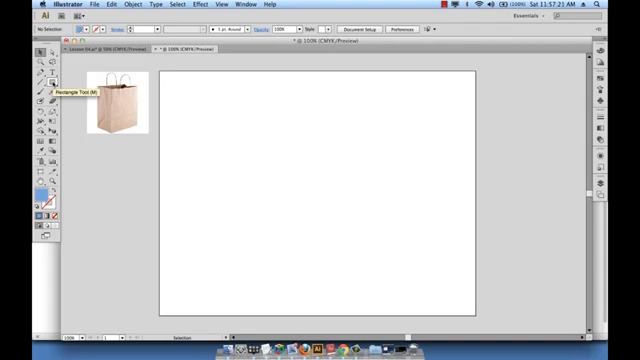
Step: Create a 7 in by 10 in rectangle and move it to the artboard's upper left
{"action": "left_click", "coordinate": [52, 83]}
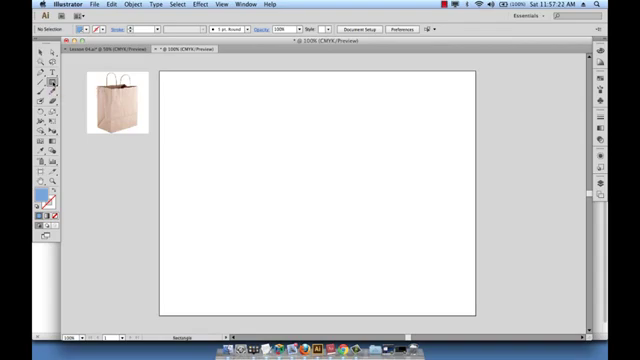
{"action": "left_click", "coordinate": [277, 170]}
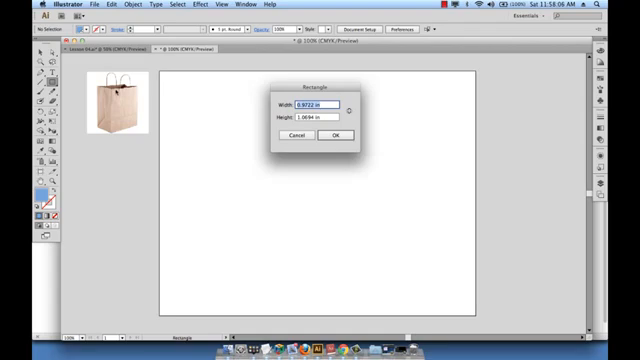
{"action": "type", "text": "3"}
{"action": "key", "text": "Tab"}
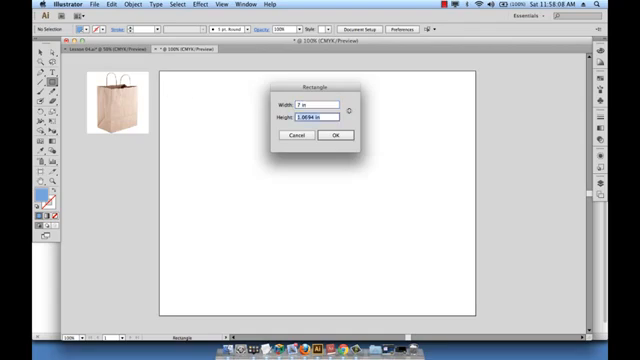
{"action": "type", "text": "10"}
{"action": "key", "text": "Return"}
{"action": "left_click", "coordinate": [40, 52]}
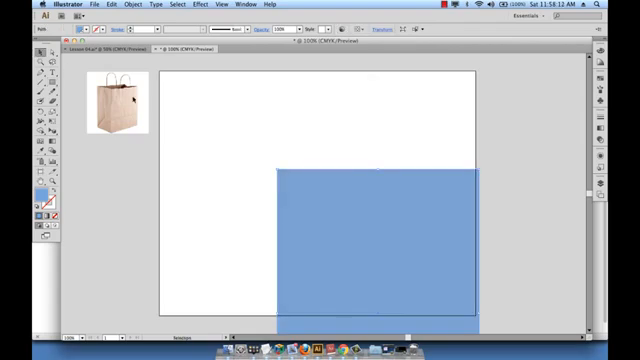
{"action": "left_click_drag", "start_coordinate": [316, 263], "coordinate": [208, 175]}
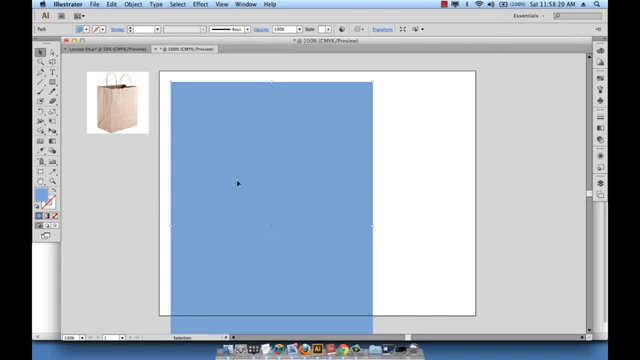
Step: Enlarge the artboard on all four sides into a wide landscape size via Edit Artboards
{"action": "left_click", "coordinate": [457, 97]}
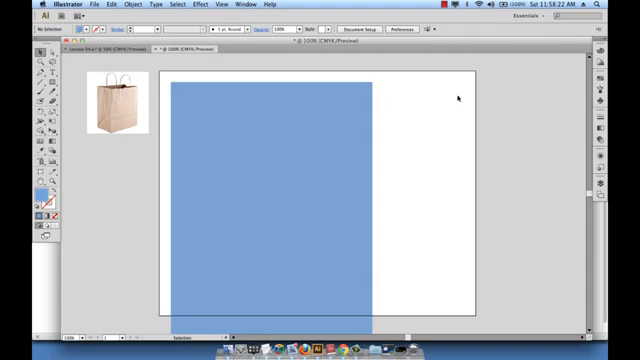
{"action": "left_click", "coordinate": [367, 31]}
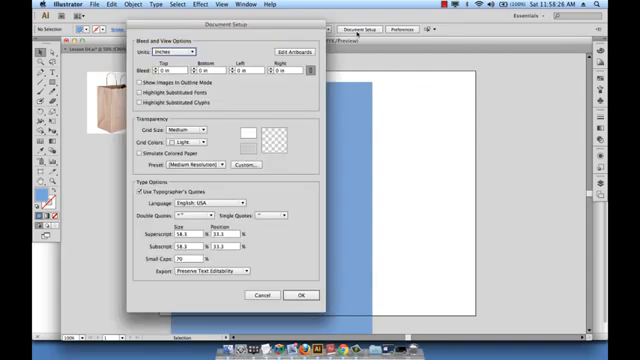
{"action": "left_click", "coordinate": [299, 53]}
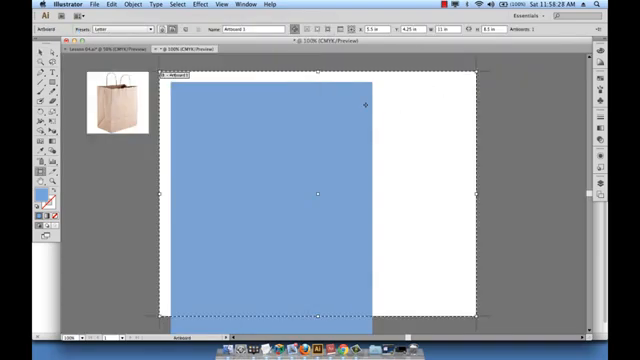
{"action": "key", "text": "ctrl+minus"}
{"action": "key", "text": "ctrl+minus"}
{"action": "key", "text": "ctrl+minus"}
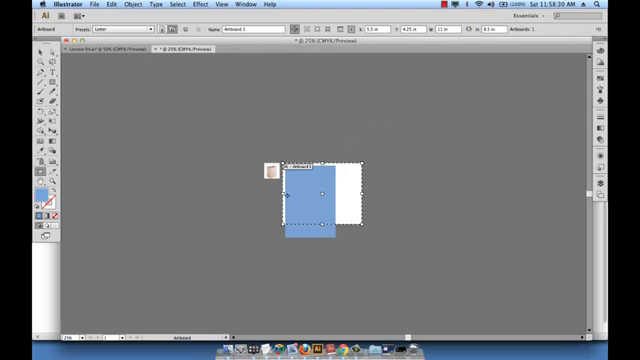
{"action": "left_click_drag", "start_coordinate": [283, 193], "coordinate": [104, 193]}
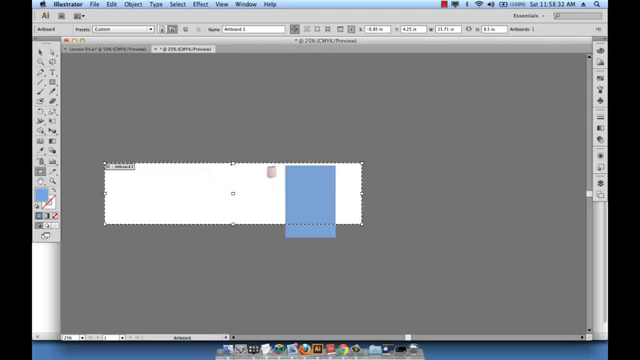
{"action": "left_click_drag", "start_coordinate": [233, 163], "coordinate": [233, 94]}
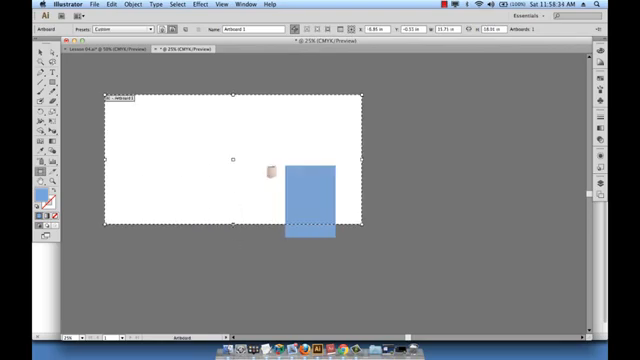
{"action": "left_click_drag", "start_coordinate": [233, 224], "coordinate": [233, 287]}
{"action": "left_click_drag", "start_coordinate": [361, 190], "coordinate": [421, 190]}
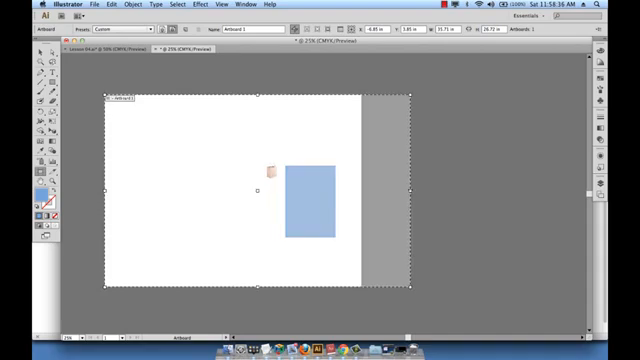
{"action": "left_click_drag", "start_coordinate": [290, 180], "coordinate": [196, 184]}
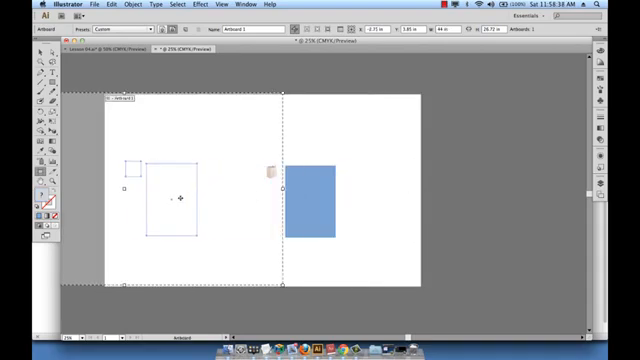
{"action": "key", "text": "Escape"}
{"action": "key", "text": "Escape"}
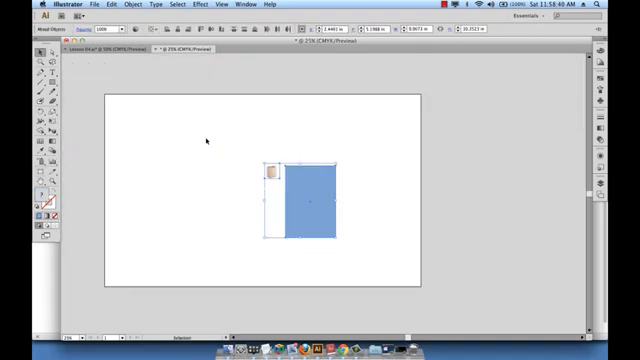
Step: Move the bag photo and rectangle inside the enlarged artboard's left side
{"action": "mouse_move", "coordinate": [270, 189]}
{"action": "left_mouse_down"}
{"action": "mouse_move", "coordinate": [145, 154]}
{"action": "mouse_move", "coordinate": [184, 211]}
{"action": "mouse_move", "coordinate": [196, 181]}
{"action": "left_mouse_up"}
{"action": "left_click", "coordinate": [234, 134]}
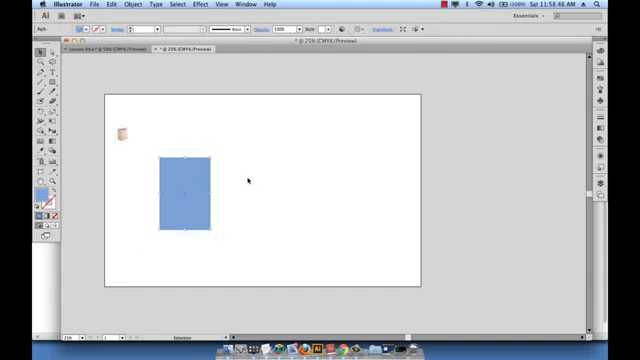
{"action": "scroll", "coordinate": [251, 180], "scroll_direction": "up", "scroll_amount": 2, "text": "alt"}
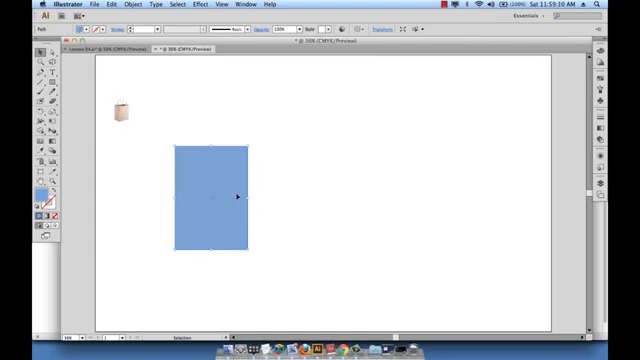
Step: Set the rectangle's fill to None, leaving an unfilled outline
{"action": "left_click", "coordinate": [55, 216]}
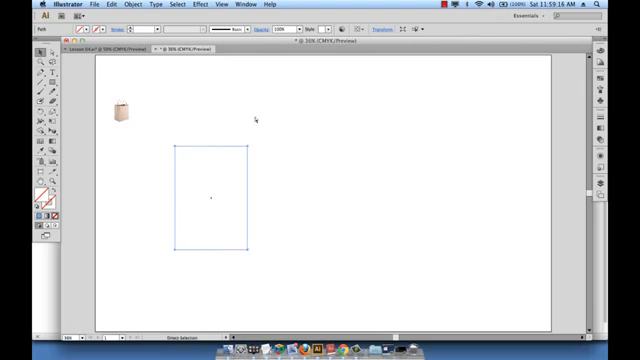
{"action": "left_click", "coordinate": [250, 123]}
{"action": "left_click_drag", "start_coordinate": [207, 133], "coordinate": [268, 198]}
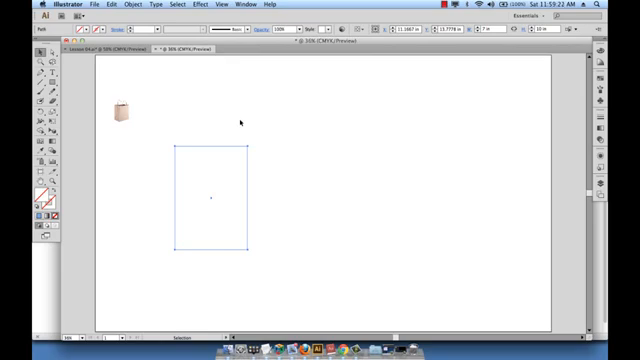
Step: Enlarge the bag reference photo, then select the rectangle for moving
{"action": "left_click", "coordinate": [124, 111]}
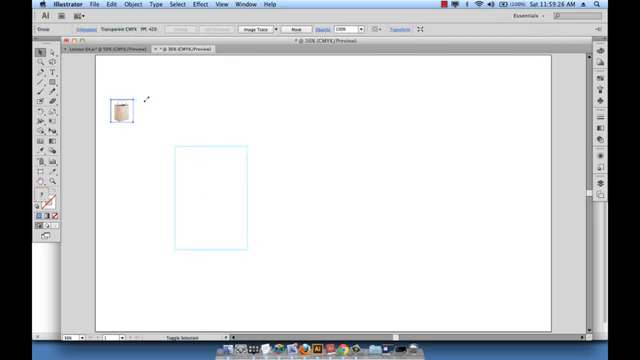
{"action": "left_click_drag", "start_coordinate": [146, 99], "coordinate": [173, 72]}
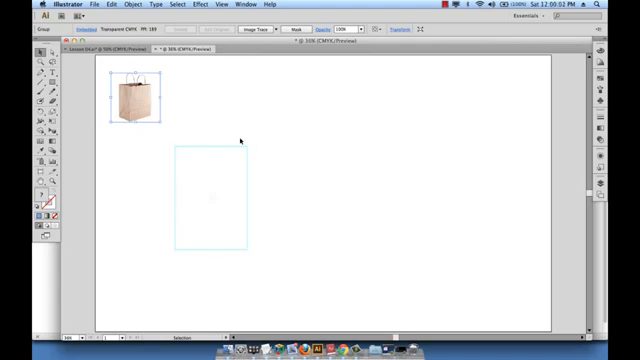
{"action": "left_click", "coordinate": [224, 178]}
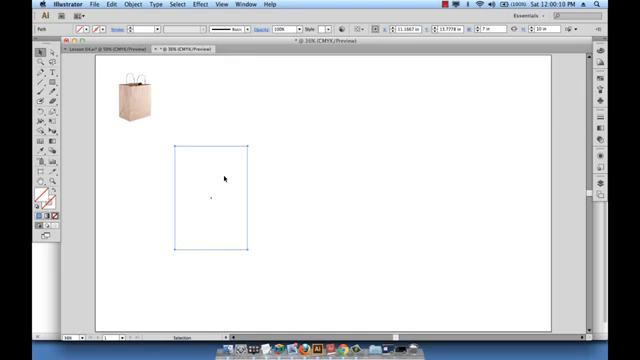
Step: Copy the rectangle 7 in to the right with 0 in vertical offset, forming two equal panels
{"action": "key", "text": "Return"}
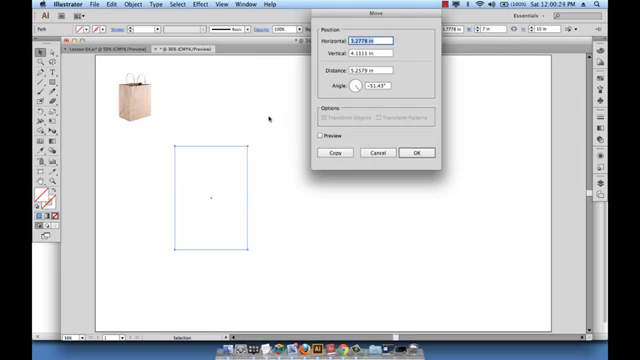
{"action": "type", "text": "7"}
{"action": "key", "text": "Tab"}
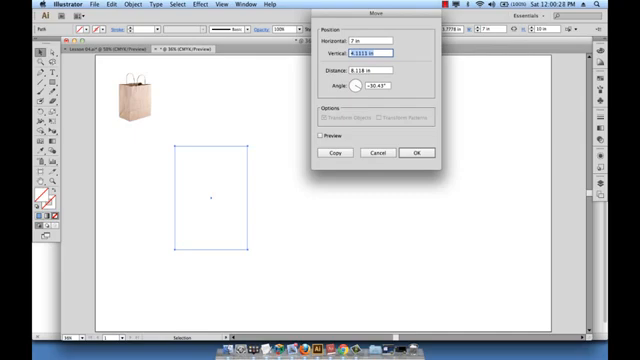
{"action": "type", "text": "0"}
{"action": "key", "text": "Tab"}
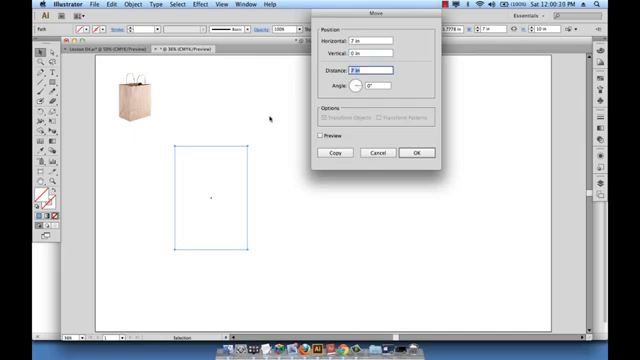
{"action": "left_click", "coordinate": [335, 153]}
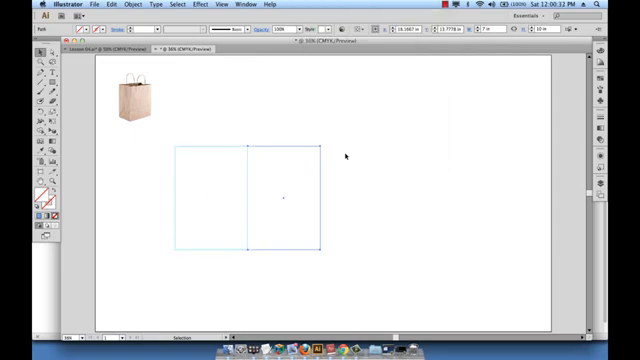
{"action": "left_click", "coordinate": [272, 125]}
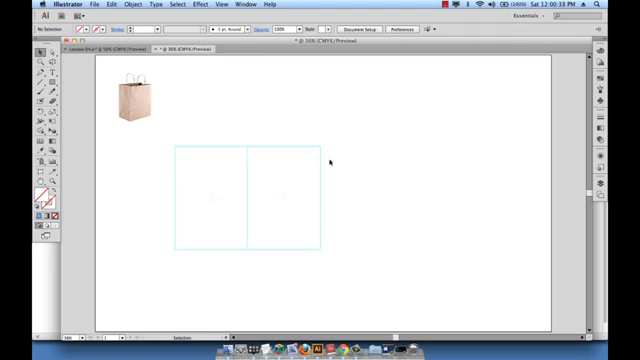
{"action": "left_click", "coordinate": [52, 52]}
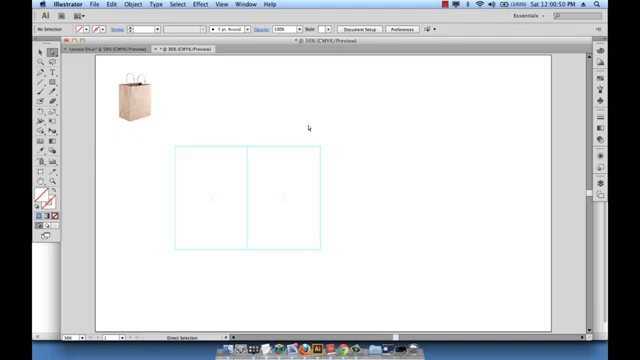
Step: Move the second rectangle's right-side anchors -3 in horizontally, narrowing it to a side panel
{"action": "left_click_drag", "start_coordinate": [308, 127], "coordinate": [333, 271]}
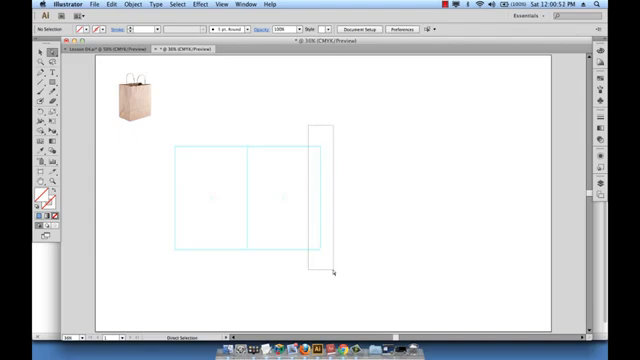
{"action": "left_click_drag", "start_coordinate": [333, 271], "coordinate": [333, 271]}
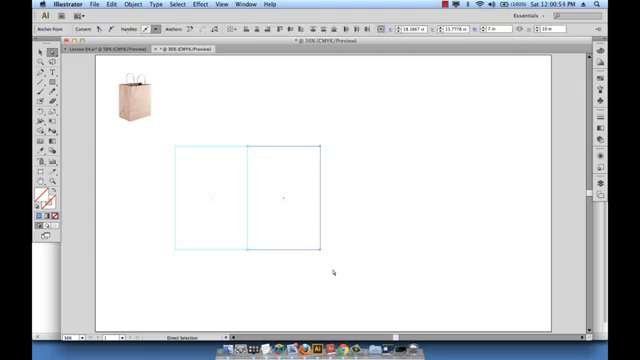
{"action": "key", "text": "Return"}
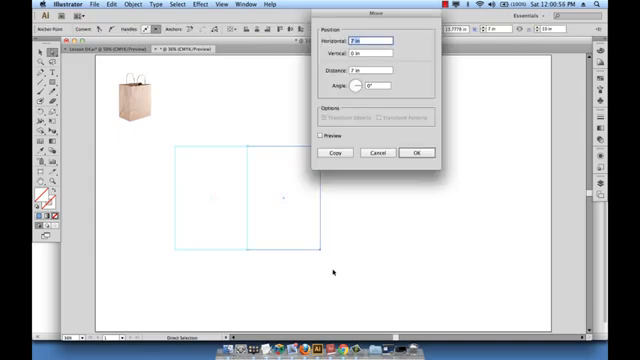
{"action": "left_click_drag", "start_coordinate": [369, 10], "coordinate": [427, 10]}
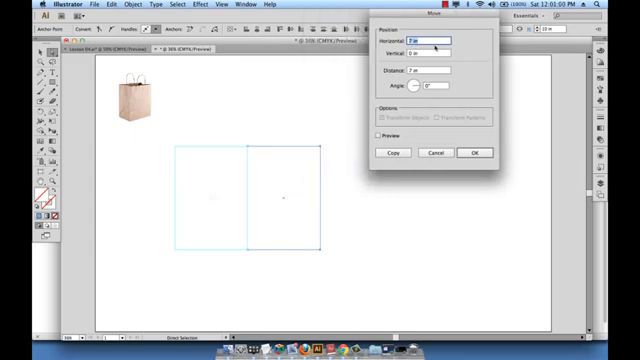
{"action": "type", "text": "-3"}
{"action": "left_click", "coordinate": [474, 154]}
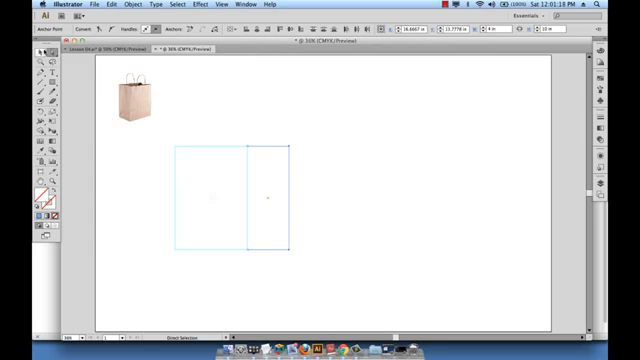
Step: Copy the wide and narrow panel pair 11 in to the right, making four panels
{"action": "key", "text": "v"}
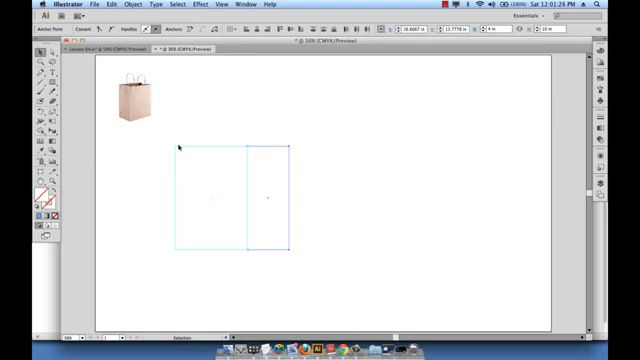
{"action": "left_click_drag", "start_coordinate": [166, 137], "coordinate": [303, 267]}
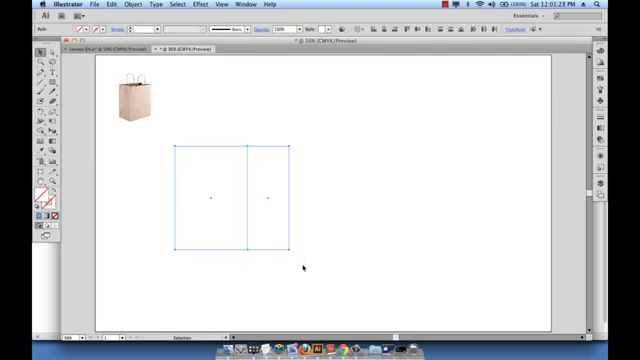
{"action": "key", "text": "Return"}
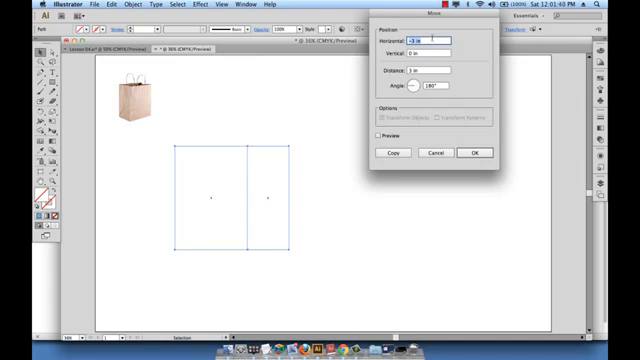
{"action": "type", "text": "11"}
{"action": "left_click", "coordinate": [393, 153]}
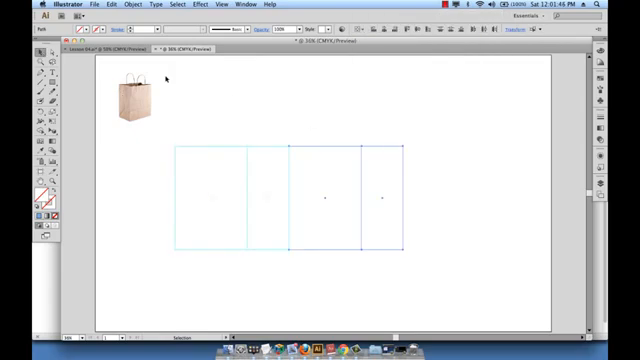
Step: Select all four panels and shift them up and to the right on the artboard
{"action": "left_click", "coordinate": [207, 95]}
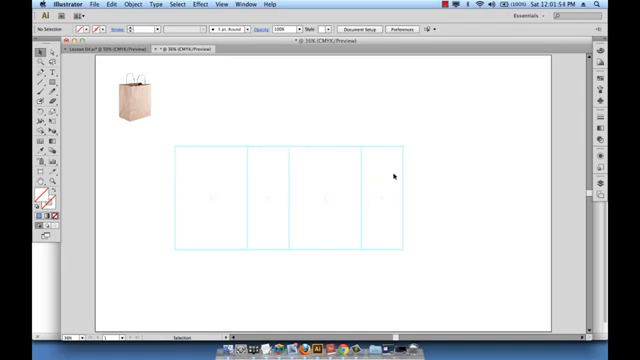
{"action": "left_click_drag", "start_coordinate": [157, 136], "coordinate": [441, 250]}
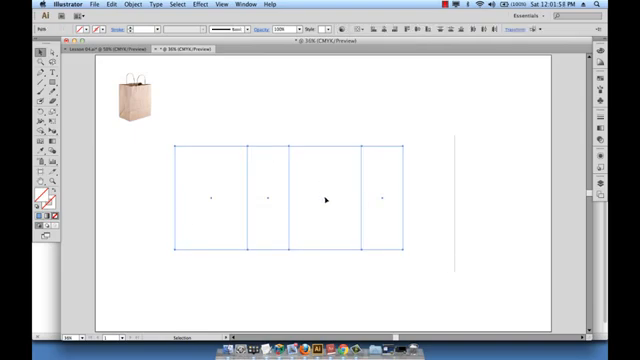
{"action": "left_click_drag", "start_coordinate": [327, 199], "coordinate": [374, 179]}
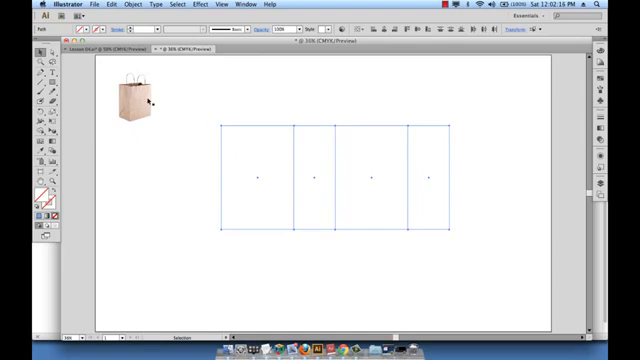
Step: Copy the leftmost panel -7 in horizontally, 0 in vertically, adding a fifth panel on the left
{"action": "left_click", "coordinate": [247, 102]}
{"action": "left_click", "coordinate": [263, 151]}
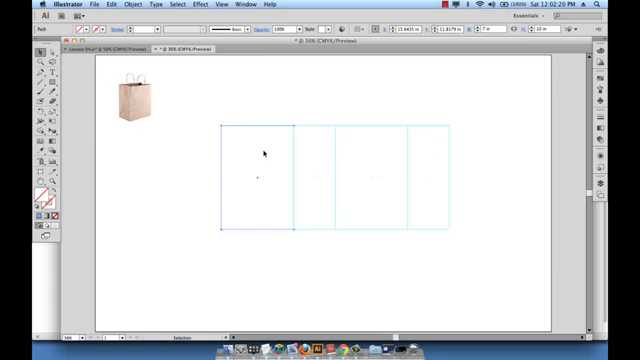
{"action": "key", "text": "Return"}
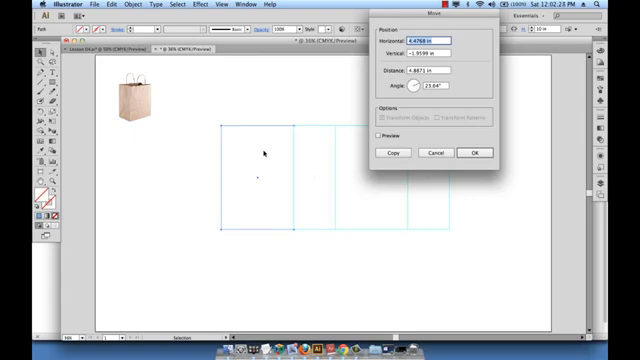
{"action": "type", "text": "4"}
{"action": "key", "text": "Tab"}
{"action": "type", "text": "0"}
{"action": "key", "text": "Tab"}
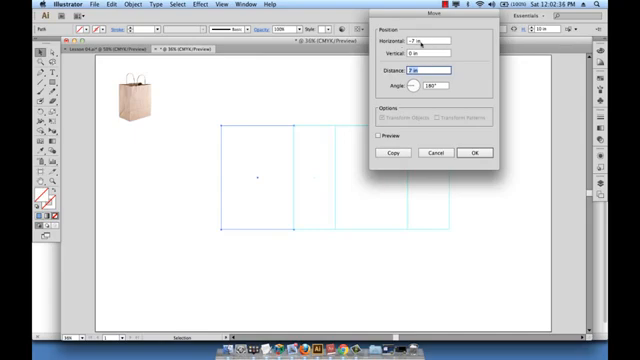
{"action": "left_click", "coordinate": [393, 152]}
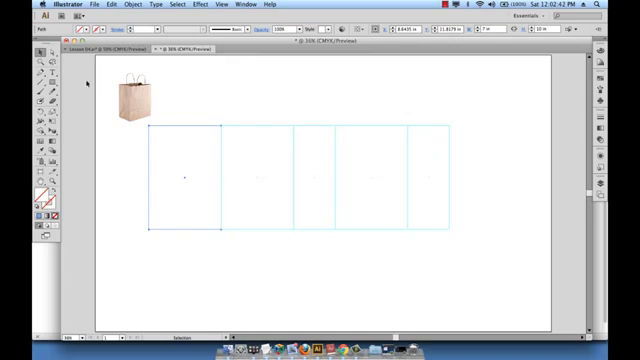
{"action": "left_click", "coordinate": [53, 52]}
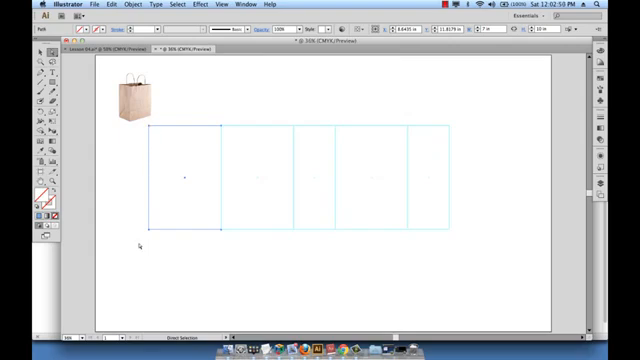
Step: Move the leftmost panel's left-edge anchors 6.5 in right, 0 in vertical, leaving a half-inch glue flap
{"action": "left_click_drag", "start_coordinate": [139, 243], "coordinate": [163, 124]}
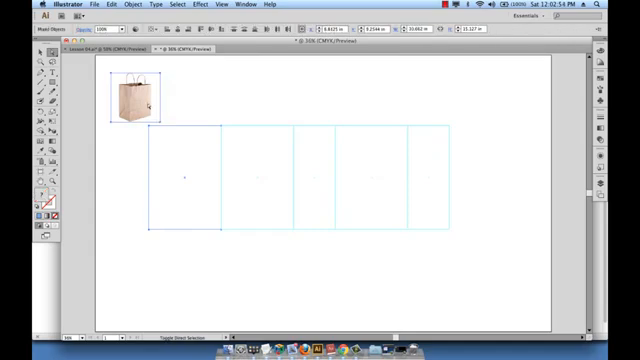
{"action": "left_click", "coordinate": [143, 100]}
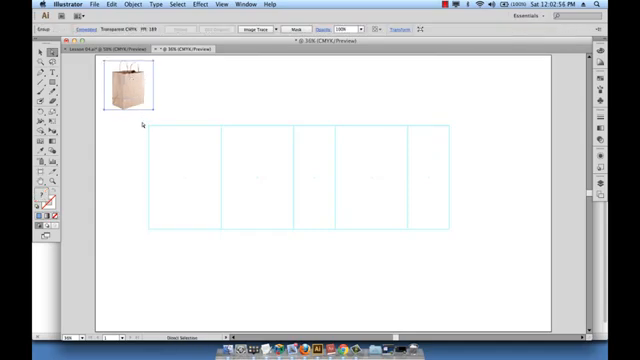
{"action": "left_click_drag", "start_coordinate": [141, 124], "coordinate": [160, 233]}
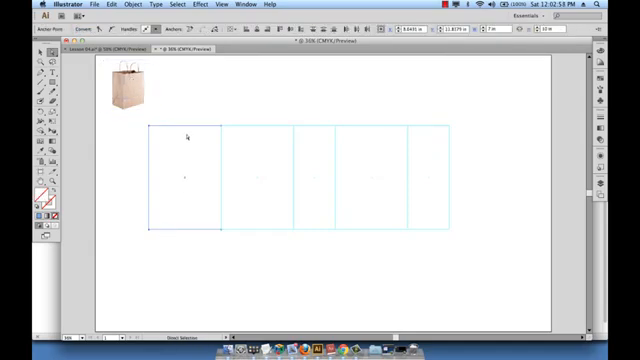
{"action": "key", "text": "Return"}
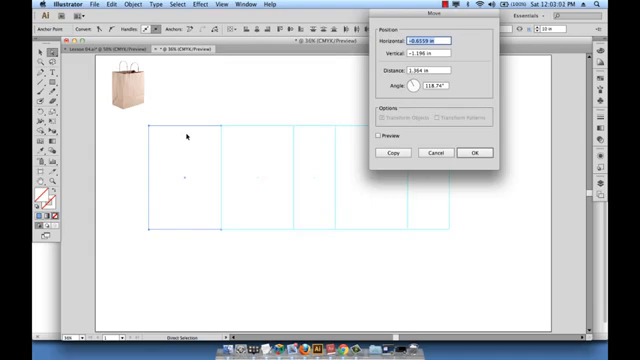
{"action": "type", "text": "0"}
{"action": "key", "text": "Tab"}
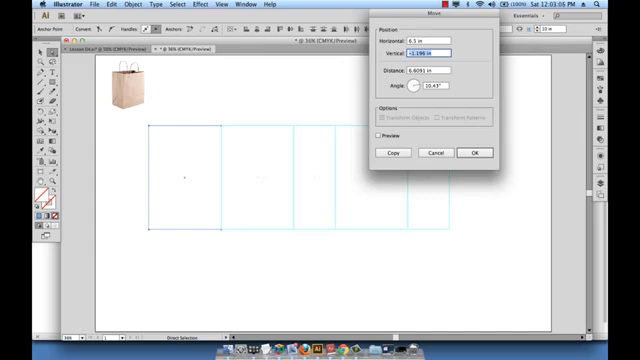
{"action": "type", "text": "0"}
{"action": "key", "text": "Tab"}
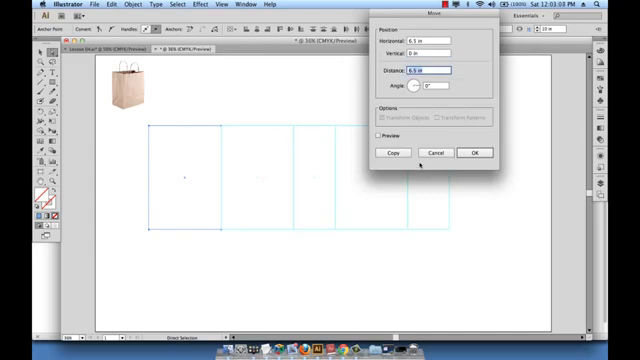
{"action": "left_click", "coordinate": [487, 153]}
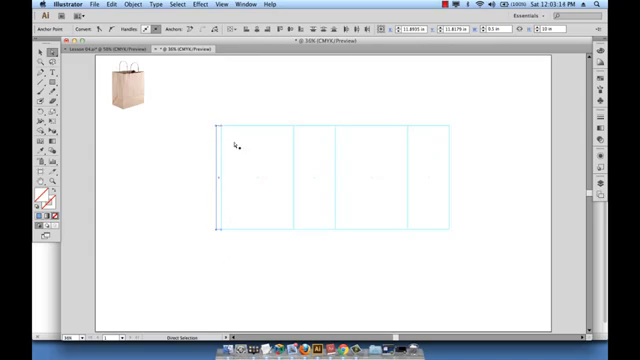
{"action": "left_click", "coordinate": [228, 113]}
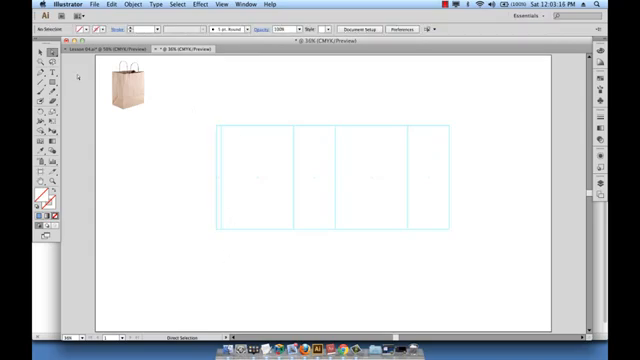
Step: Select the thin glue flap strip with the Selection tool
{"action": "left_click", "coordinate": [40, 51]}
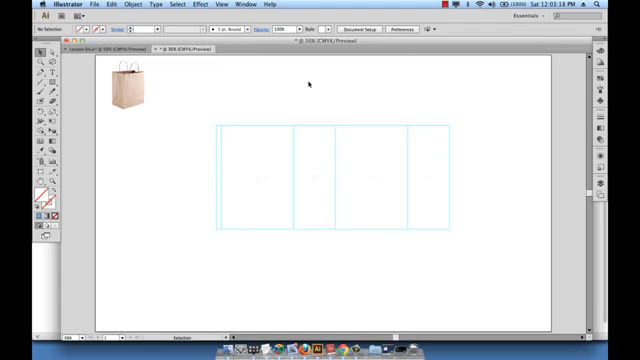
{"action": "scroll", "coordinate": [308, 84], "scroll_direction": "up", "scroll_amount": 1}
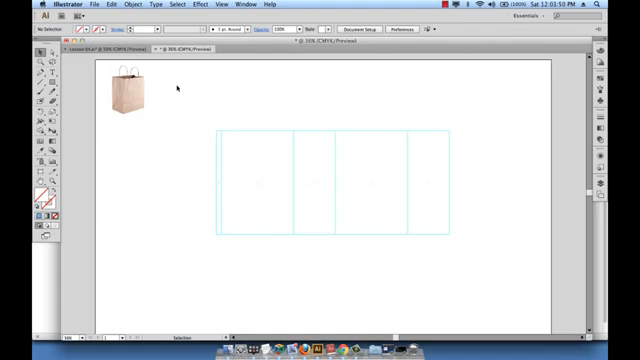
{"action": "left_click", "coordinate": [219, 131]}
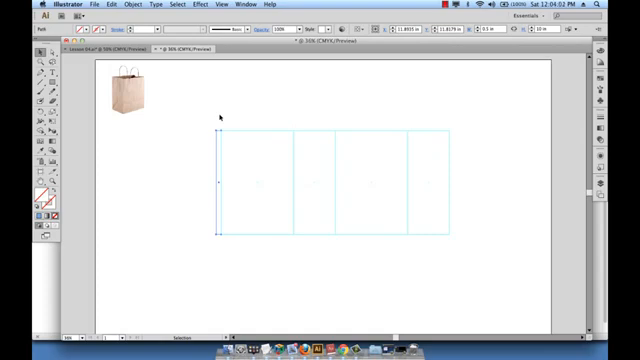
Step: Copy the glue flap strip with Horizontal 0 and a negative Vertical offset so it sits above the row
{"action": "key", "text": "Return"}
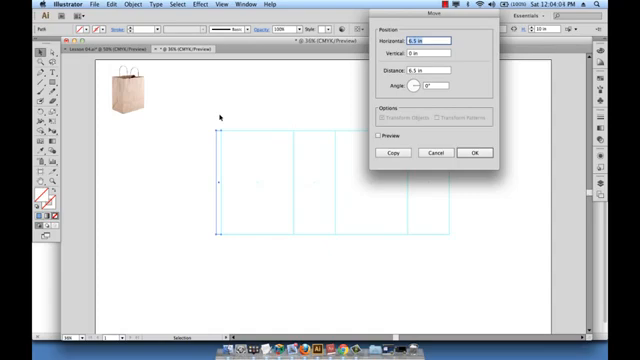
{"action": "type", "text": "0"}
{"action": "key", "text": "Tab"}
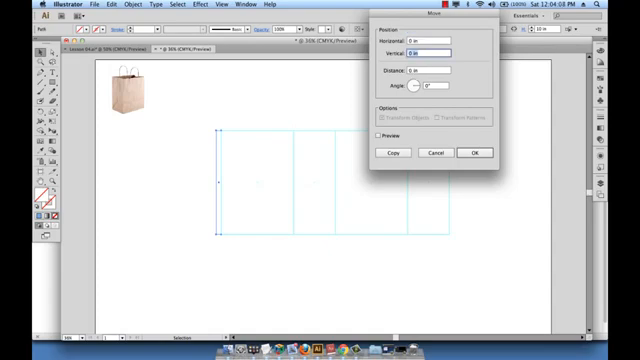
{"action": "type", "text": "-10"}
{"action": "left_click", "coordinate": [394, 153]}
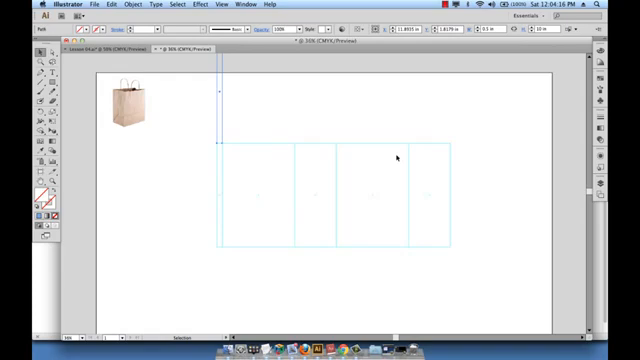
{"action": "scroll", "coordinate": [397, 157], "scroll_direction": "up", "scroll_amount": 3}
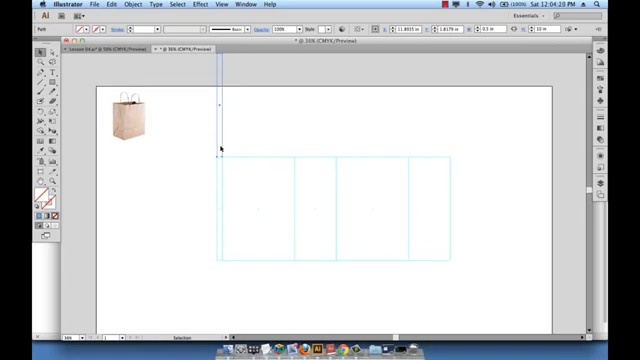
{"action": "scroll", "coordinate": [231, 146], "scroll_direction": "up", "scroll_amount": 2}
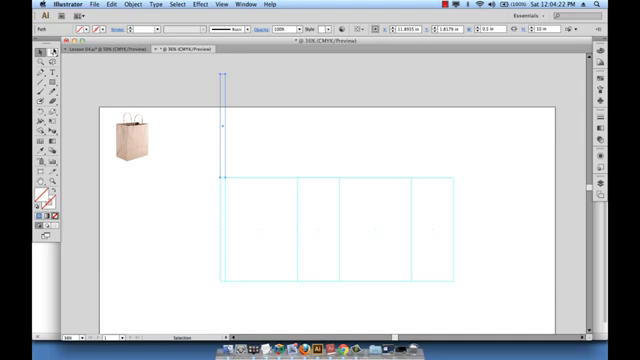
{"action": "key", "text": "a"}
{"action": "left_click", "coordinate": [209, 67]}
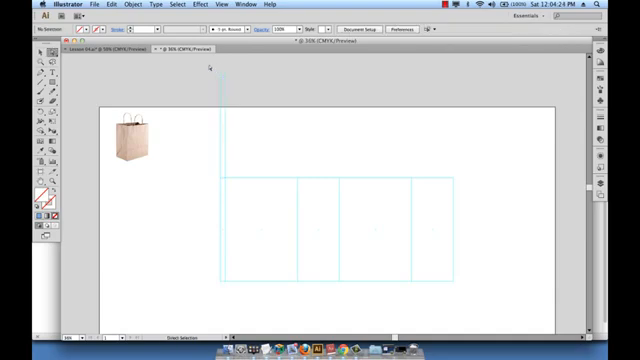
Step: Move the copied strip's top anchors down 8.5 in, leaving a short tab above the glue flap
{"action": "left_click_drag", "start_coordinate": [203, 63], "coordinate": [224, 75]}
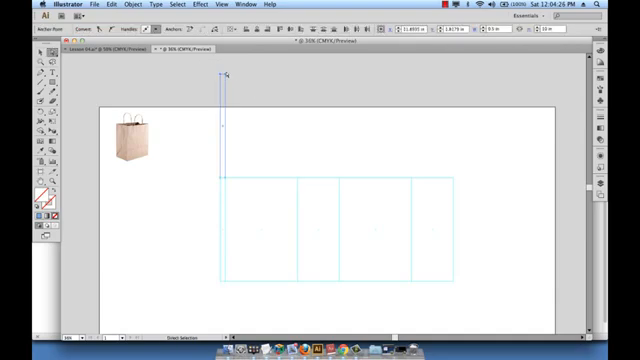
{"action": "scroll", "coordinate": [268, 112], "scroll_direction": "down", "scroll_amount": 1}
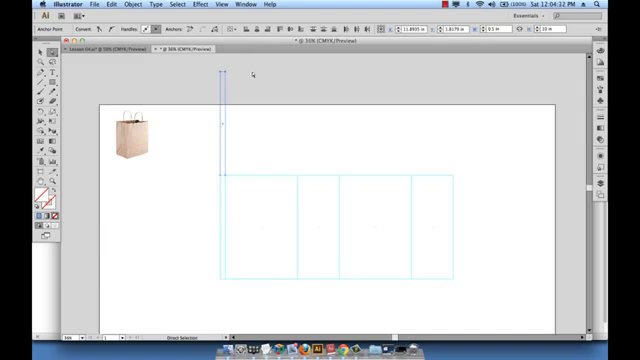
{"action": "key", "text": "Return"}
{"action": "key", "text": "Tab"}
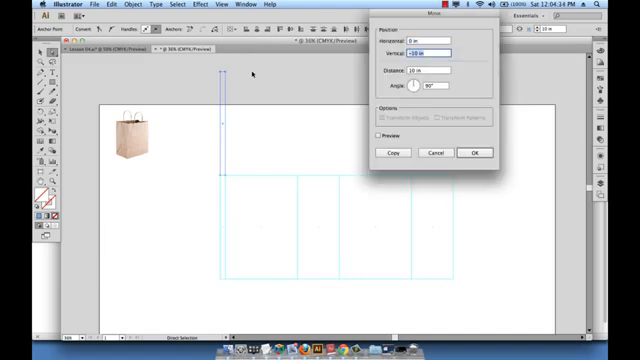
{"action": "type", "text": "8.5"}
{"action": "left_click", "coordinate": [474, 152]}
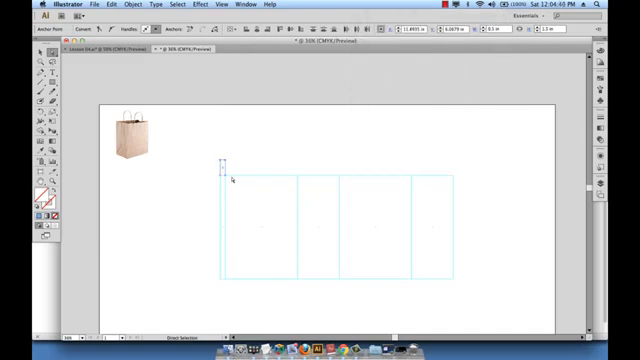
{"action": "scroll", "coordinate": [288, 161], "scroll_direction": "down", "scroll_amount": 1}
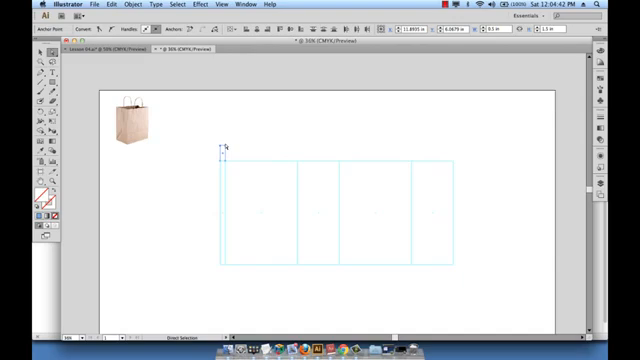
{"action": "scroll", "coordinate": [245, 146], "scroll_direction": "down", "scroll_amount": 1}
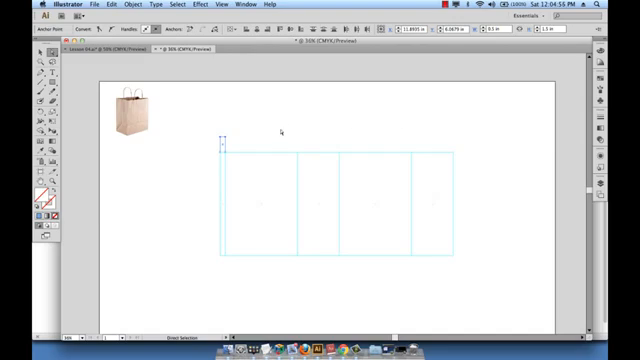
Step: Move the short tab's right anchors 22 in right, 0 in vertical, forming the full-width top fold strip
{"action": "left_click", "coordinate": [234, 139]}
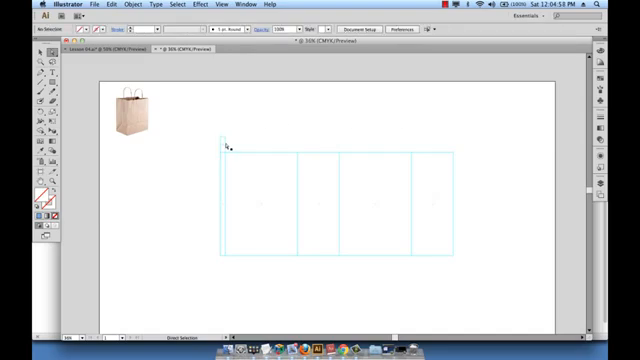
{"action": "left_click", "coordinate": [224, 145]}
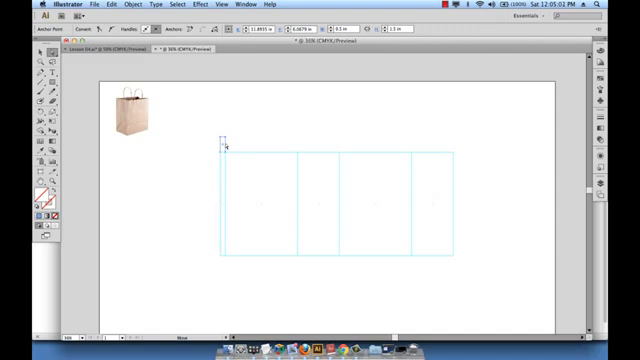
{"action": "key", "text": "Return"}
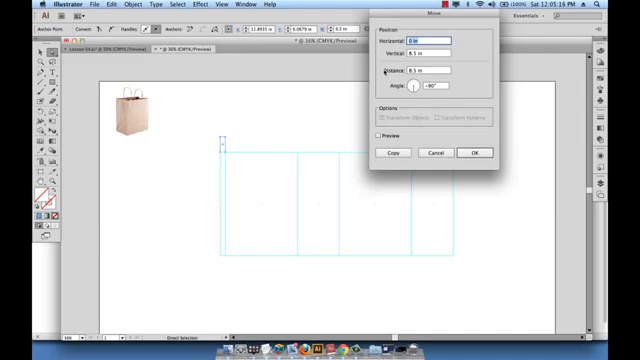
{"action": "type", "text": "22"}
{"action": "key", "text": "Tab"}
{"action": "type", "text": "0"}
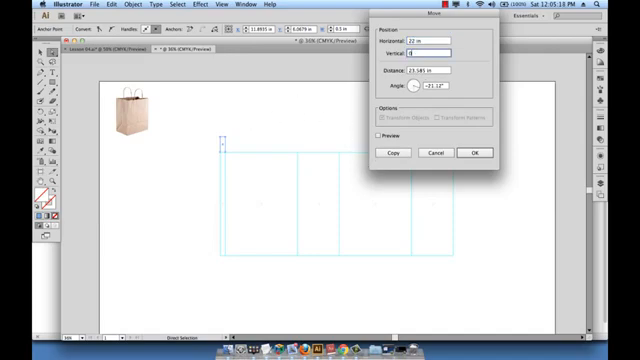
{"action": "key", "text": "Tab"}
{"action": "left_click", "coordinate": [476, 152]}
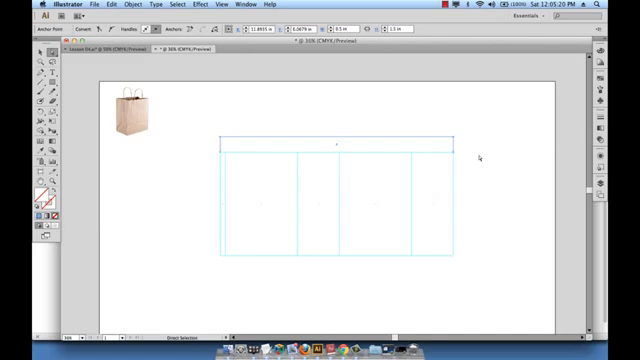
{"action": "left_click", "coordinate": [289, 123]}
{"action": "scroll", "coordinate": [289, 123], "scroll_direction": "down", "scroll_amount": 3}
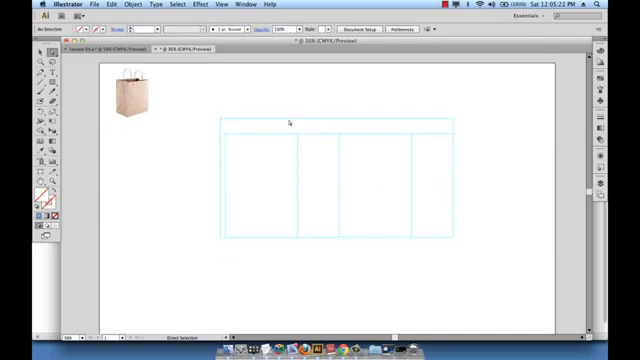
{"action": "scroll", "coordinate": [289, 123], "scroll_direction": "right", "scroll_amount": 3}
{"action": "scroll", "coordinate": [289, 121], "scroll_direction": "left", "scroll_amount": 2}
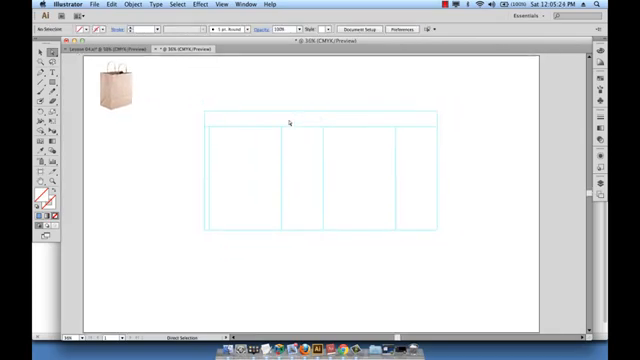
Step: Copy the grid's left vertical edge 10 in straight down with Horizontal 0
{"action": "left_click", "coordinate": [40, 52]}
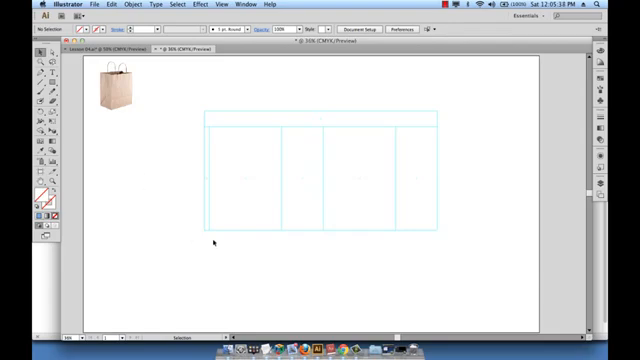
{"action": "left_click", "coordinate": [205, 186]}
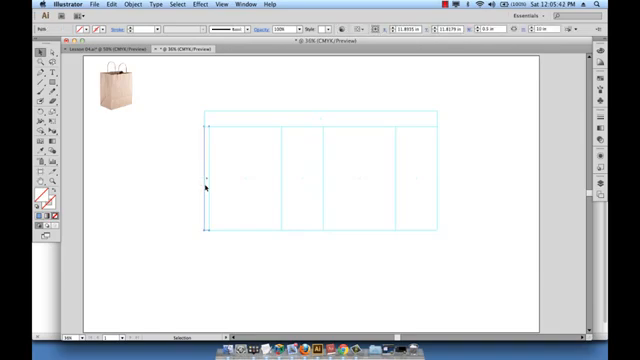
{"action": "key", "text": "Return"}
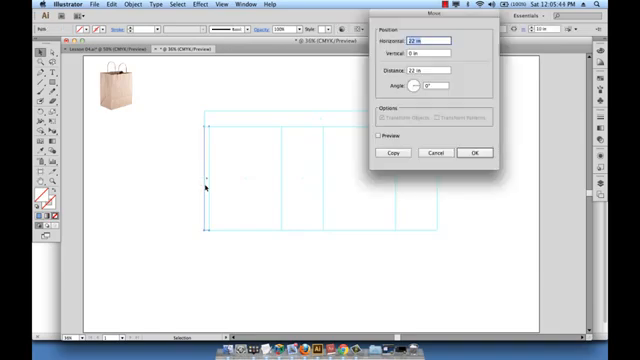
{"action": "type", "text": "0"}
{"action": "key", "text": "Tab"}
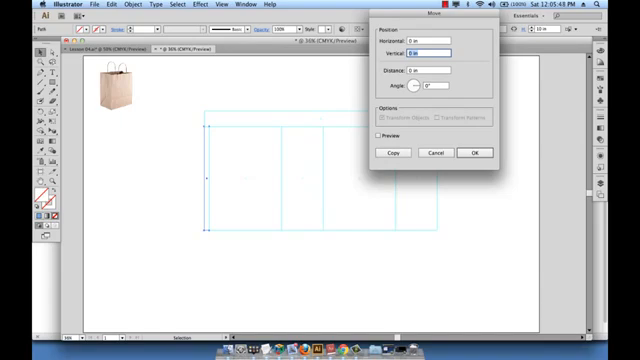
{"action": "type", "text": "10"}
{"action": "left_click", "coordinate": [391, 153]}
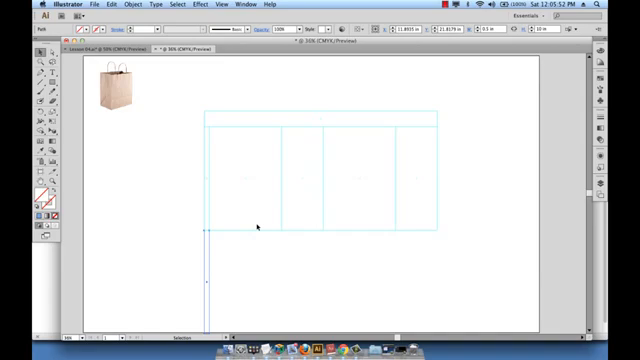
{"action": "scroll", "coordinate": [160, 147], "scroll_direction": "down", "scroll_amount": 3}
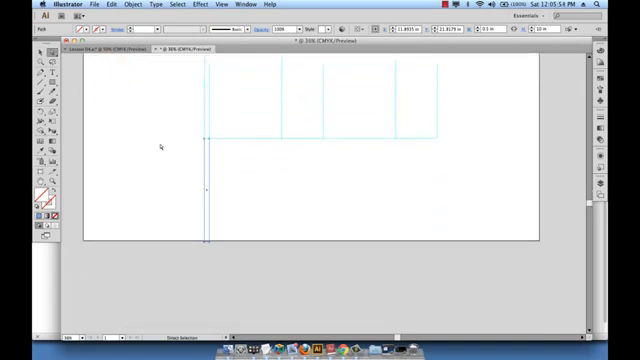
{"action": "scroll", "coordinate": [160, 145], "scroll_direction": "up", "scroll_amount": 1}
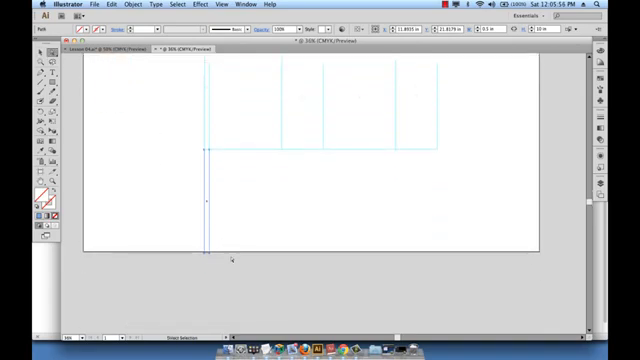
Step: Move the copied line's bottom anchor up by a negative Vertical value, leaving a short tab below the grid
{"action": "left_click_drag", "start_coordinate": [224, 257], "coordinate": [177, 232]}
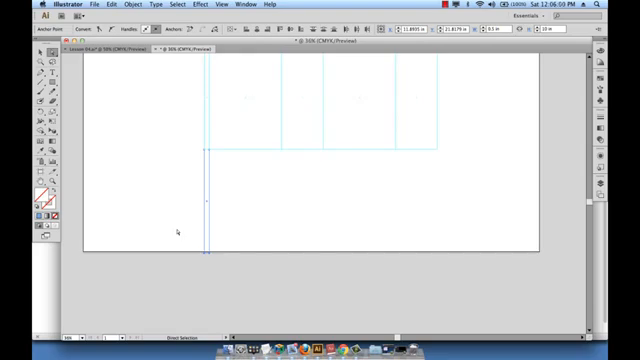
{"action": "scroll", "coordinate": [177, 232], "scroll_direction": "up", "scroll_amount": 2}
{"action": "left_click", "coordinate": [235, 299]}
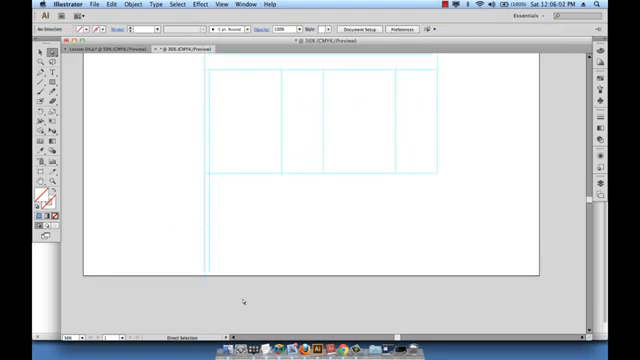
{"action": "left_click_drag", "start_coordinate": [241, 298], "coordinate": [180, 259]}
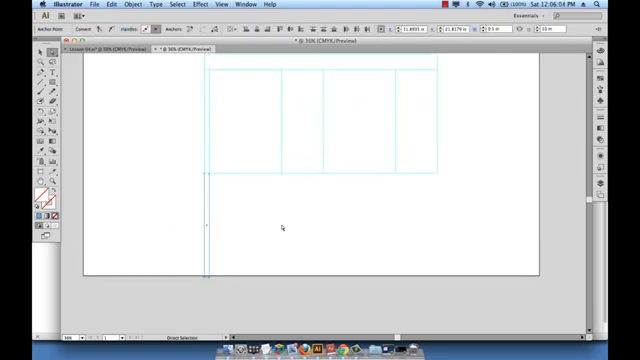
{"action": "key", "text": "Return"}
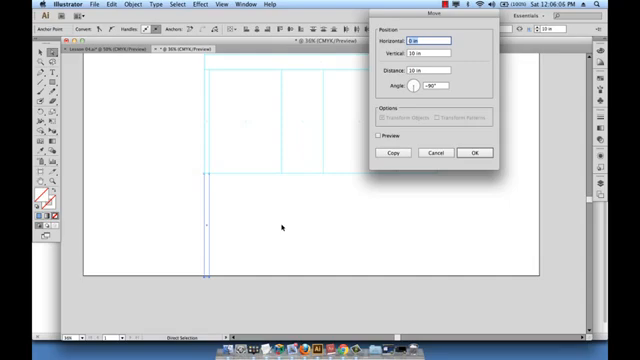
{"action": "key", "text": "Tab"}
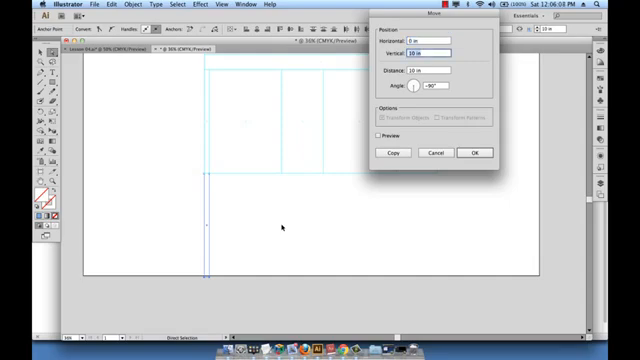
{"action": "type", "text": "-7.5"}
{"action": "key", "text": "Return"}
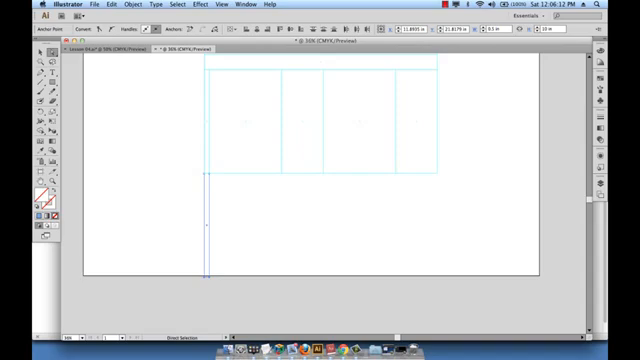
{"action": "scroll", "coordinate": [205, 289], "scroll_direction": "up", "scroll_amount": 2}
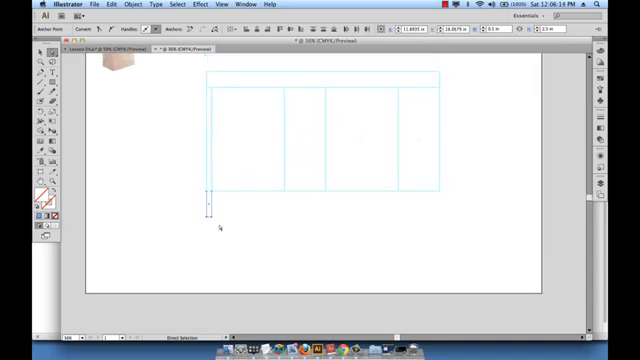
{"action": "scroll", "coordinate": [222, 261], "scroll_direction": "up", "scroll_amount": 3}
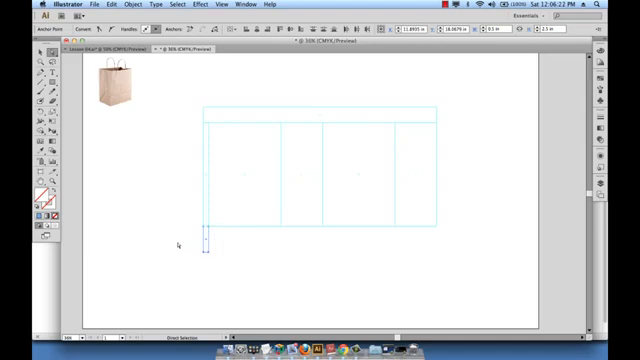
{"action": "left_click", "coordinate": [217, 257]}
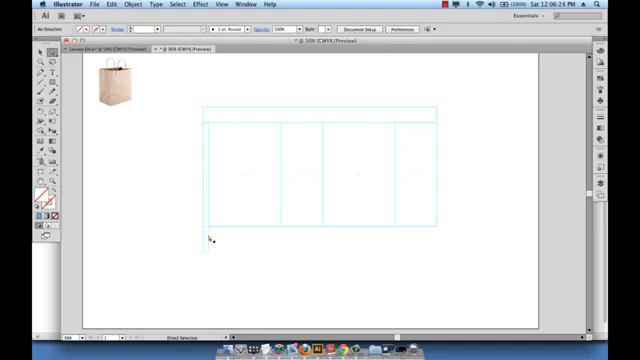
{"action": "left_click", "coordinate": [207, 240]}
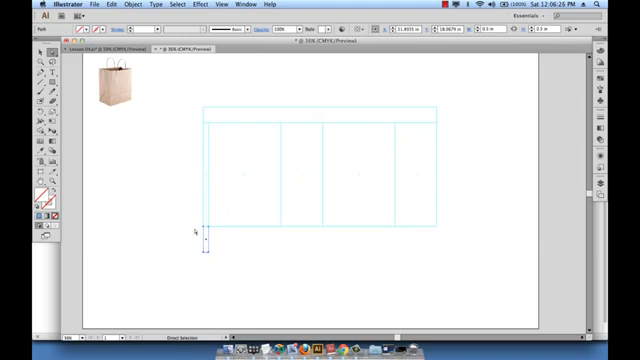
{"action": "scroll", "coordinate": [187, 274], "scroll_direction": "right", "scroll_amount": 1}
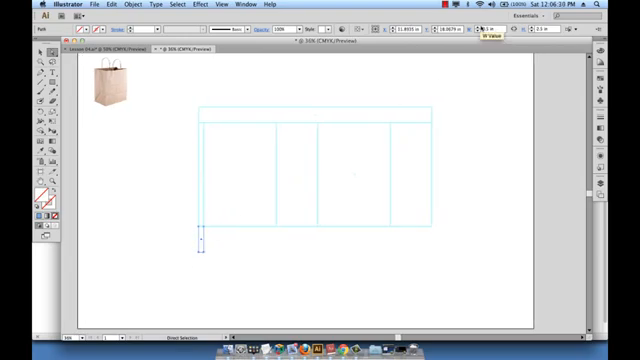
{"action": "double_click", "coordinate": [540, 29]}
{"action": "type", "text": "2.5"}
{"action": "key", "text": "Return"}
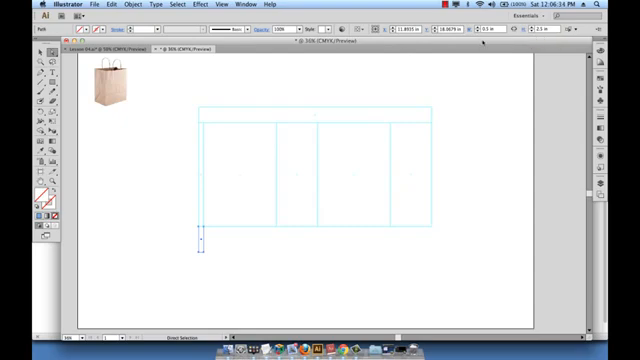
{"action": "double_click", "coordinate": [490, 29]}
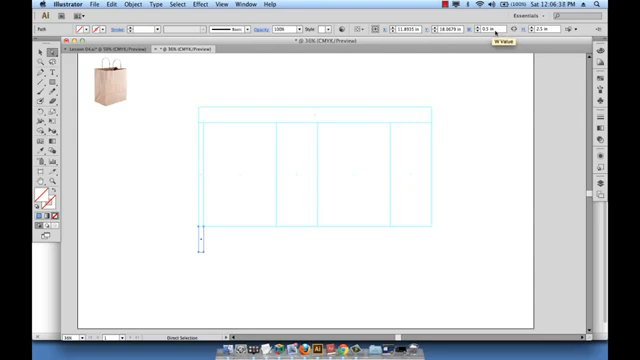
{"action": "double_click", "coordinate": [545, 30]}
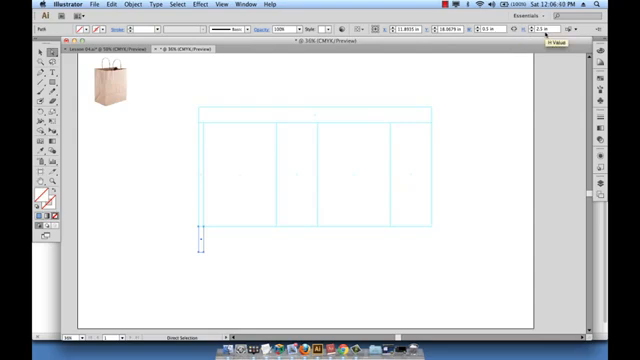
{"action": "left_click", "coordinate": [255, 234]}
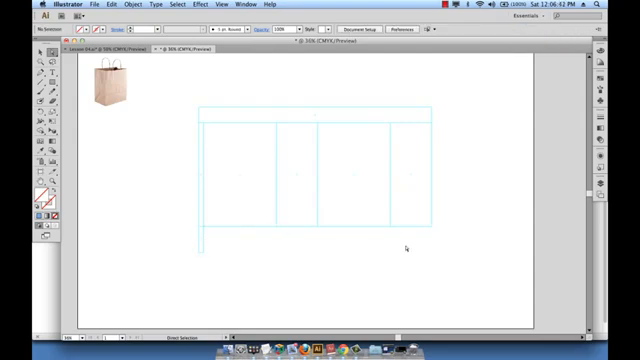
Step: Move the small tab's anchors 22 in right, 0 in vertical, forming the full-width bottom base strip
{"action": "left_click", "coordinate": [204, 240]}
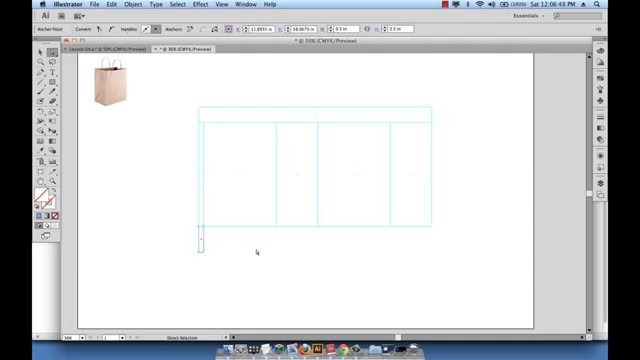
{"action": "key", "text": "Return"}
{"action": "type", "text": "22"}
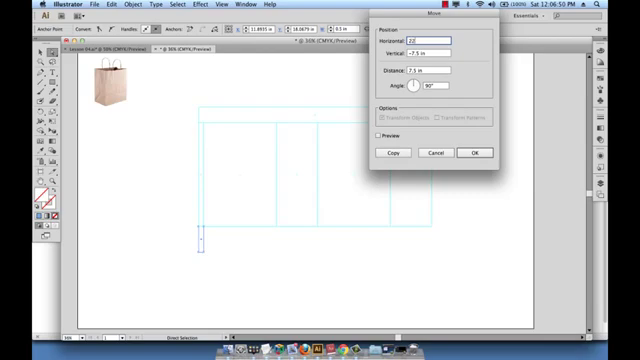
{"action": "key", "text": "Tab"}
{"action": "type", "text": "0"}
{"action": "key", "text": "Tab"}
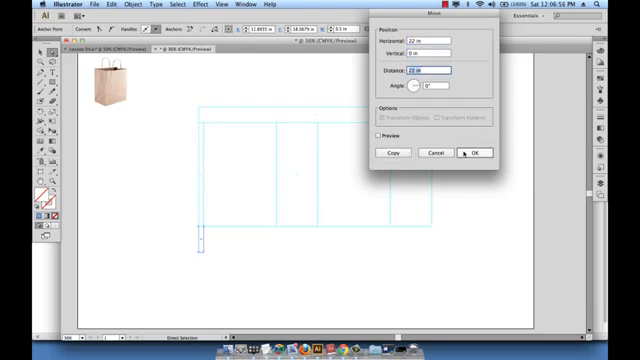
{"action": "left_click", "coordinate": [466, 153]}
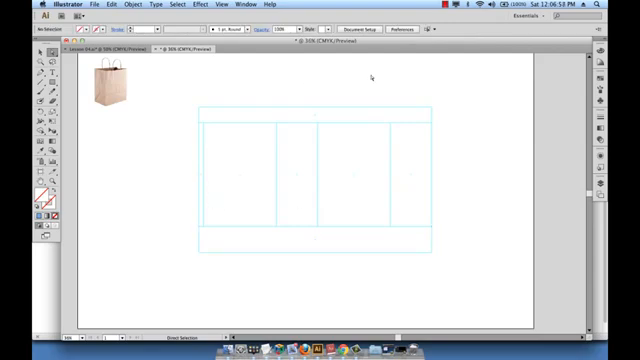